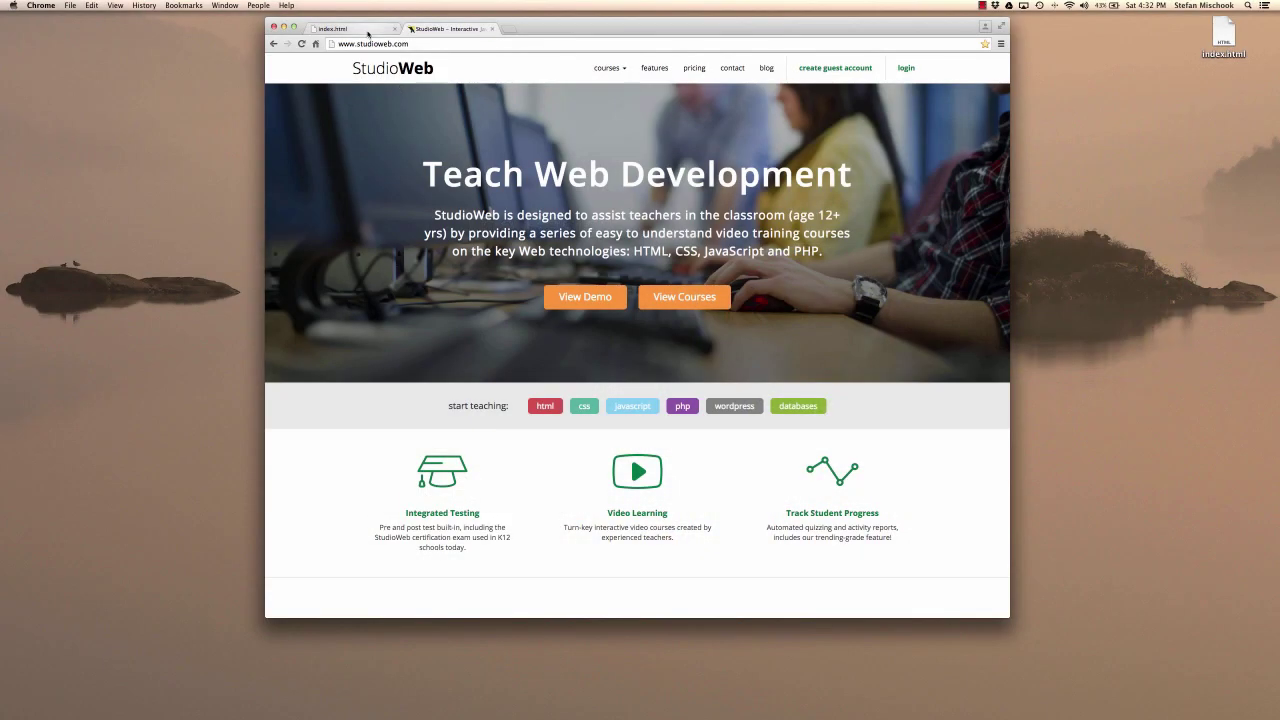
Check the local index.html page, then rearrange the text editor and browser windows.
click(366, 30)
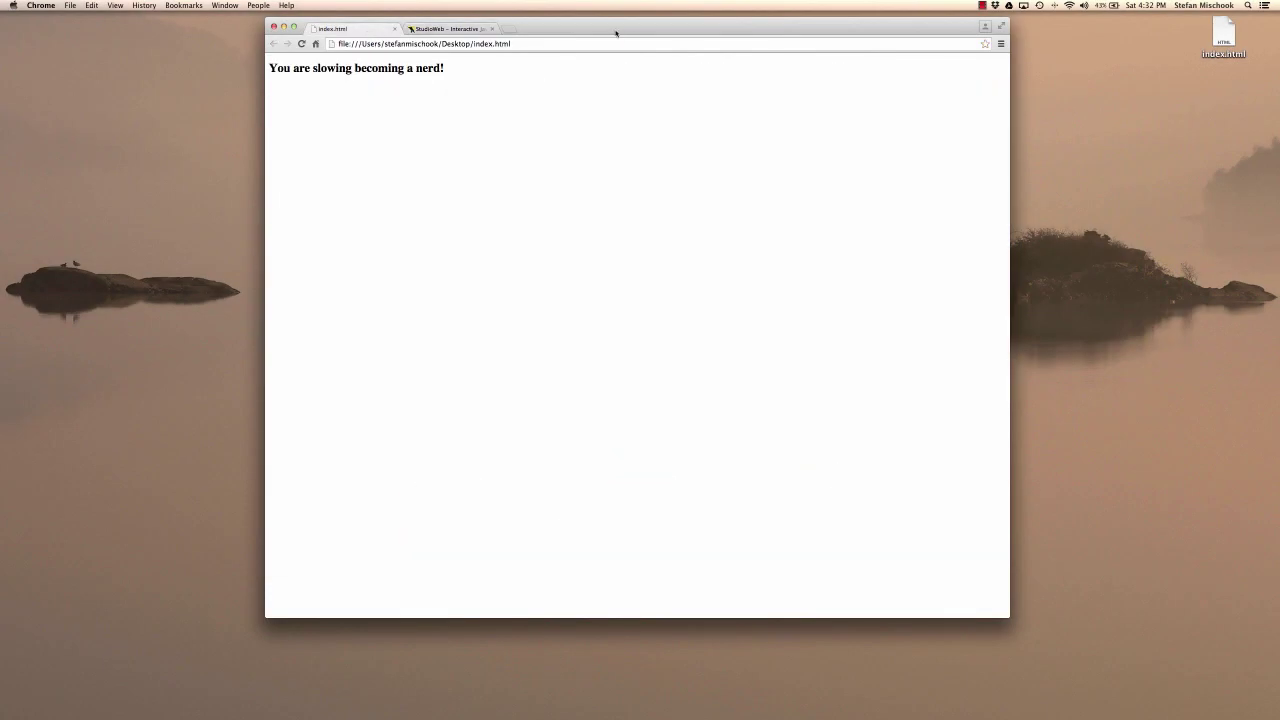
drag(616, 33, 888, 231)
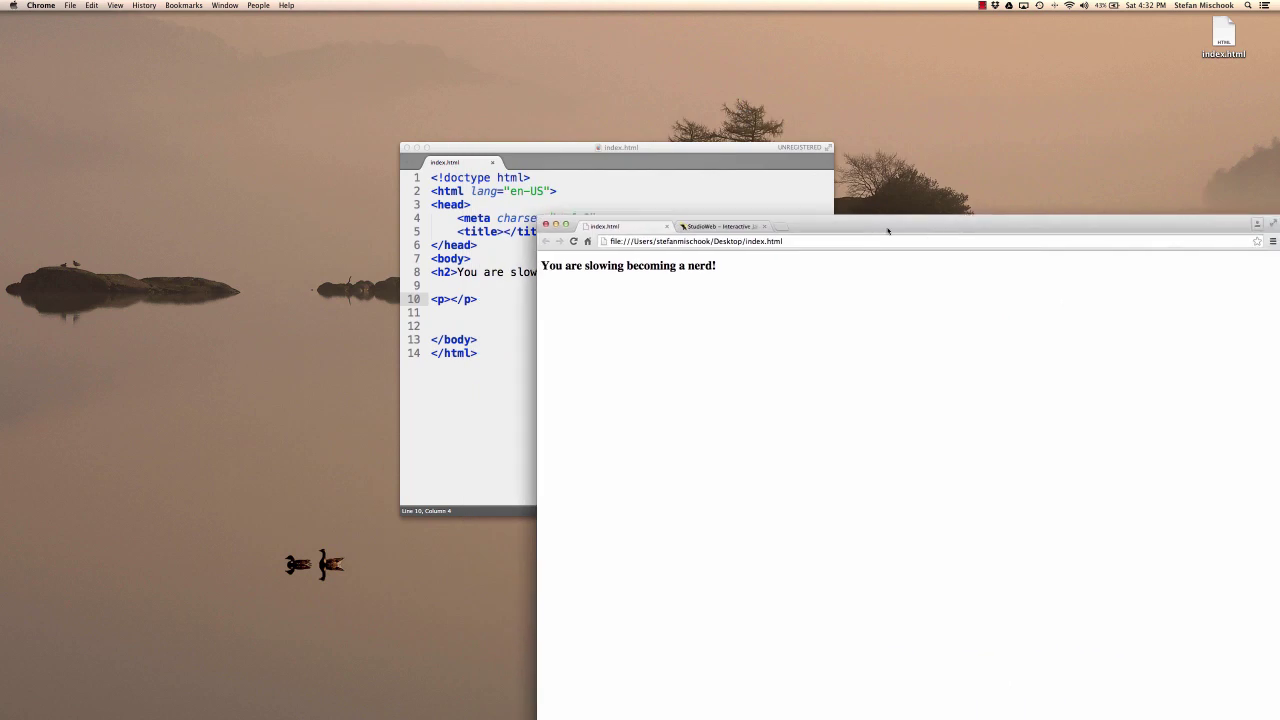
click(750, 147)
drag(743, 153, 668, 73)
drag(894, 229, 643, 51)
Switch to the StudioWeb homepage tab and scroll down to the footer and back up.
click(457, 45)
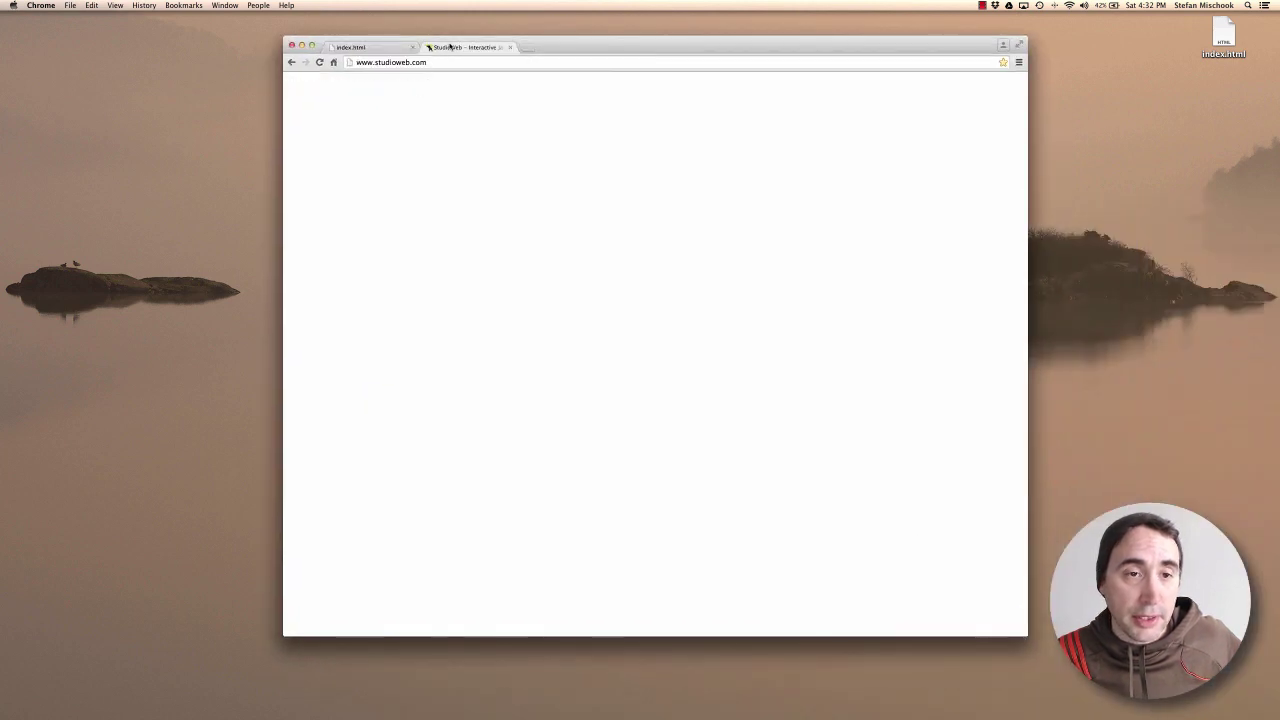
scroll(759, 283, down, 20)
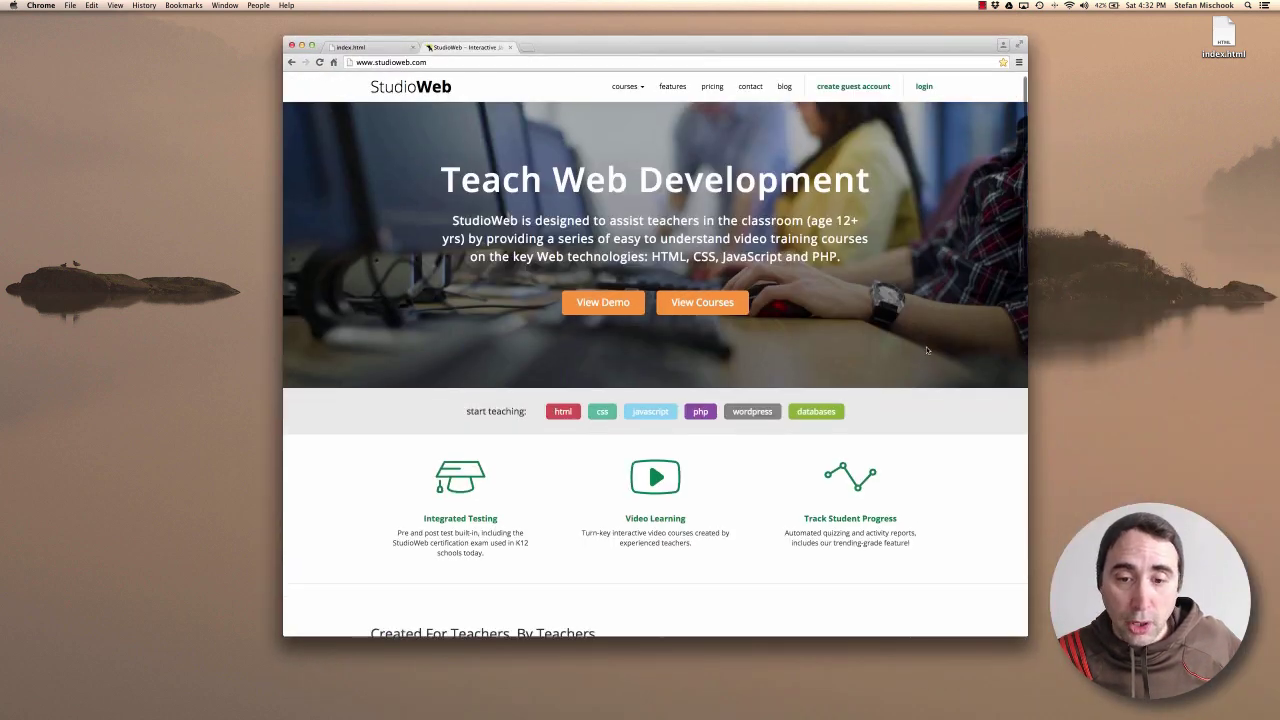
scroll(926, 350, up, 20)
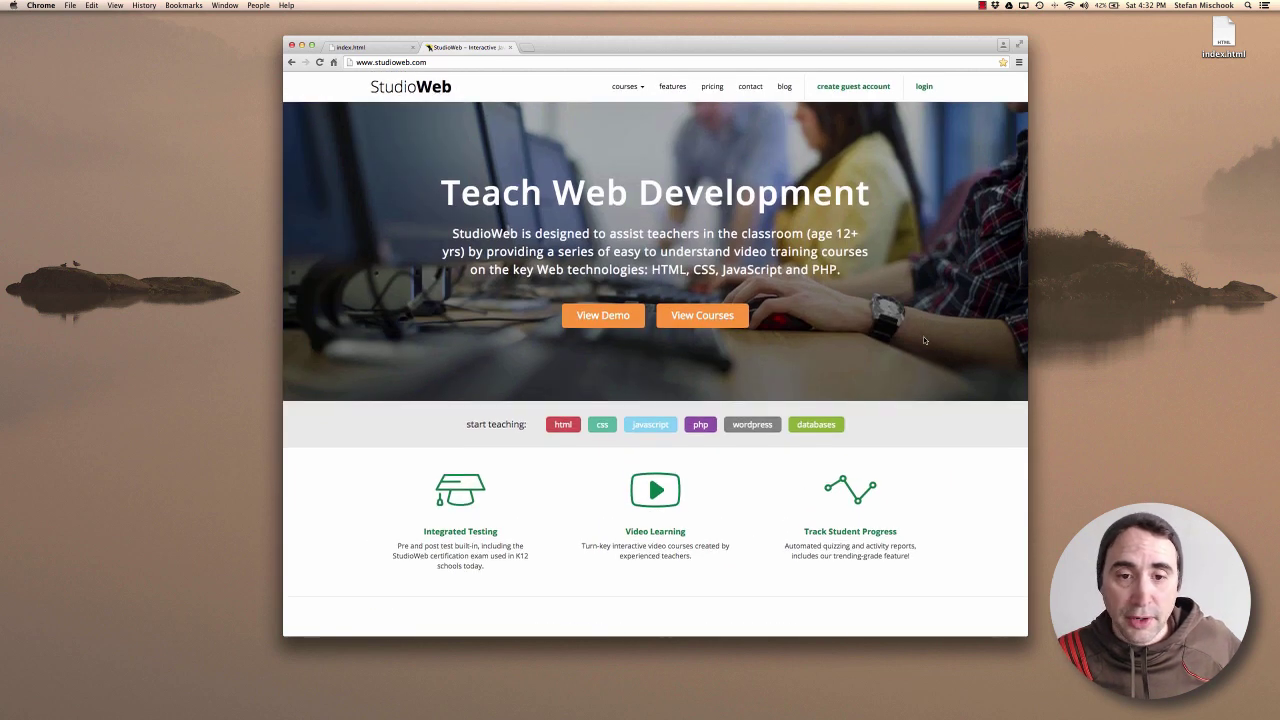
mouse_move(634, 95)
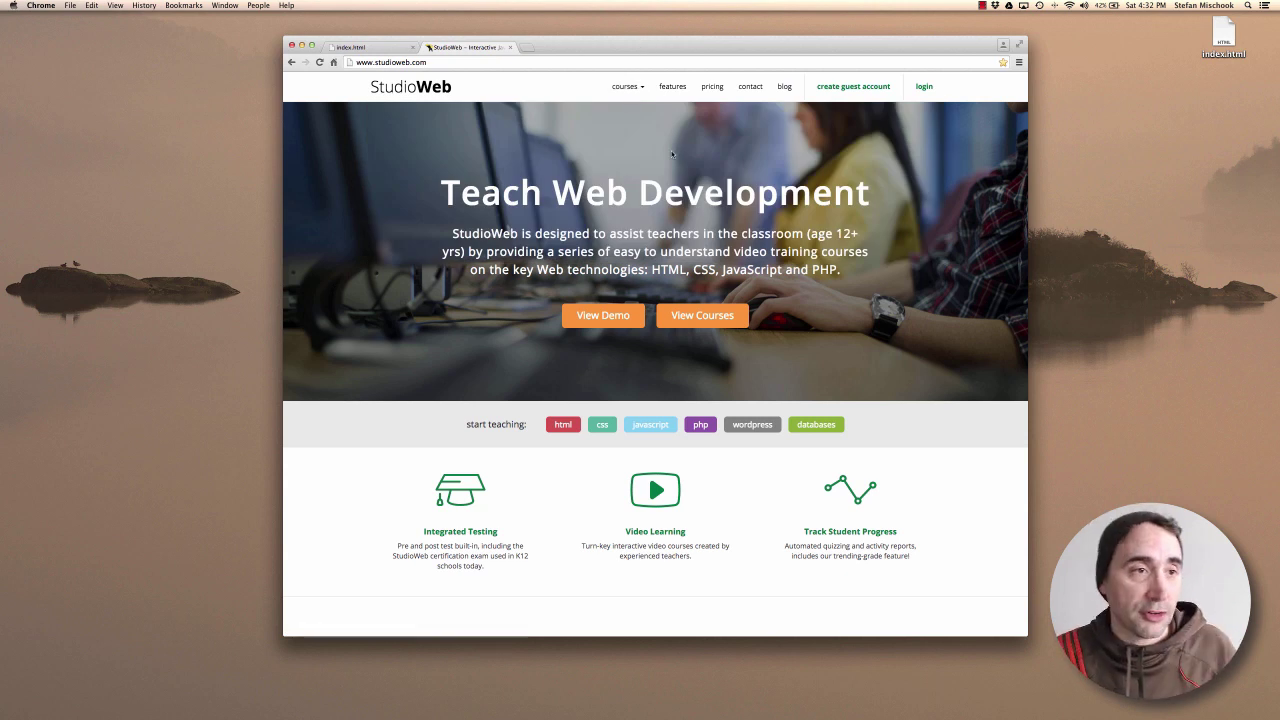
Right-click an empty area of the StudioWeb homepage to show its context menu.
right_click(355, 493)
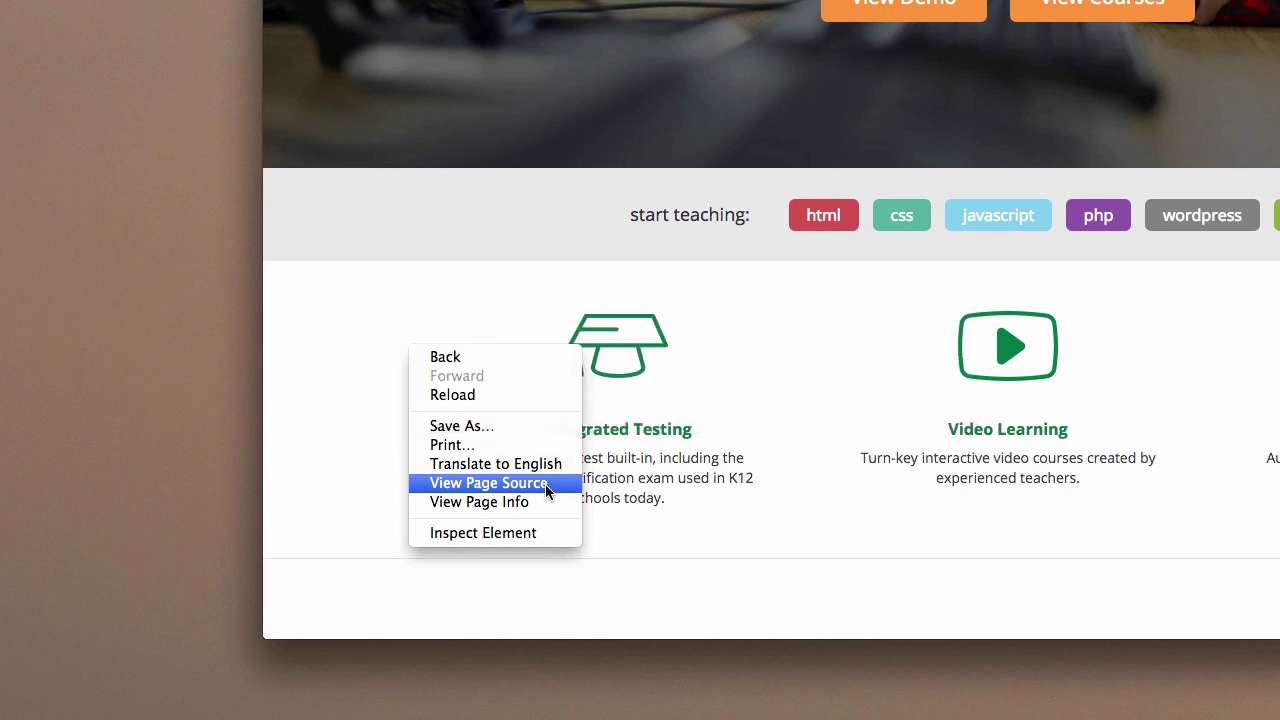
Open View Page Source in a new tab and scroll through the HTML, returning to line 1.
click(545, 484)
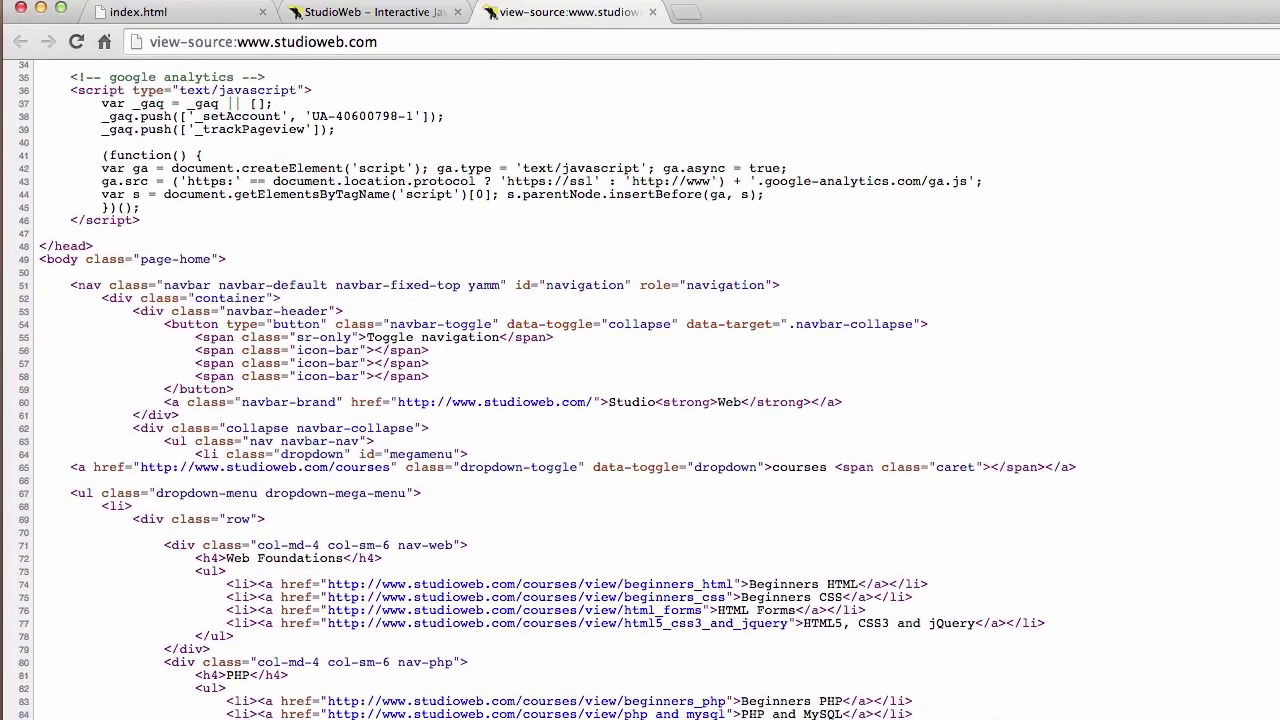
scroll(640, 400, down, 20)
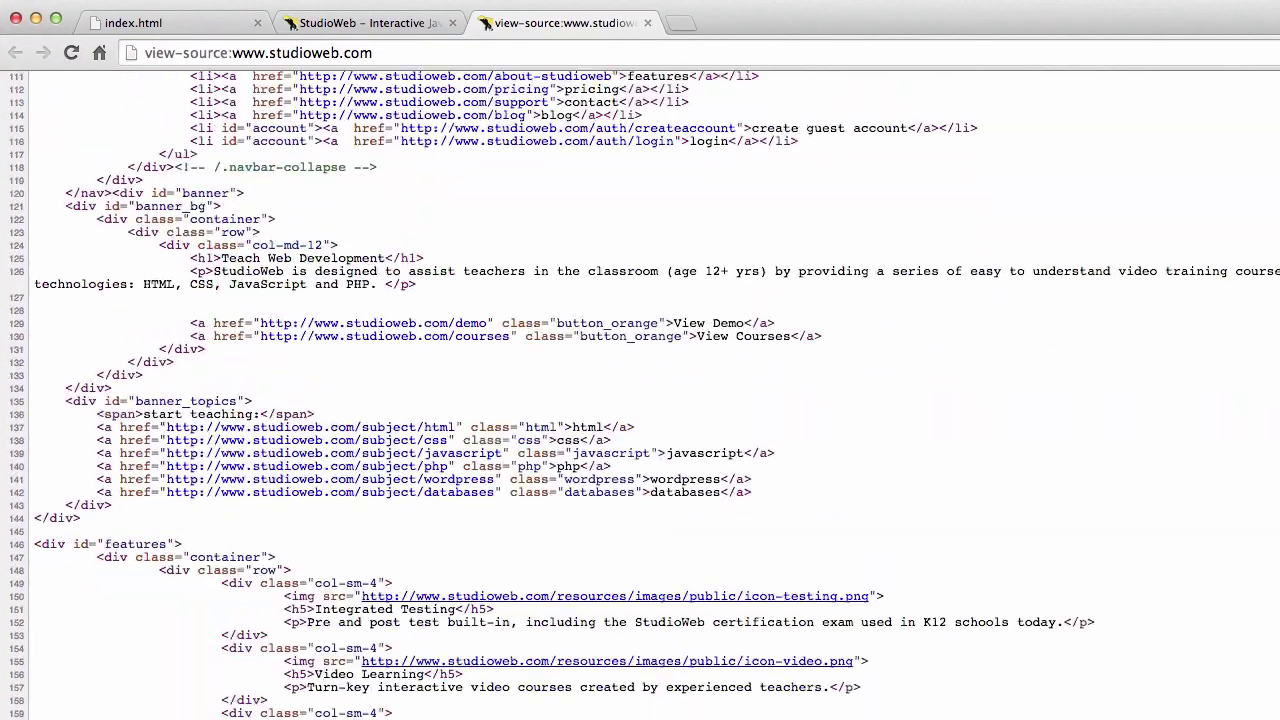
scroll(640, 400, down, 20)
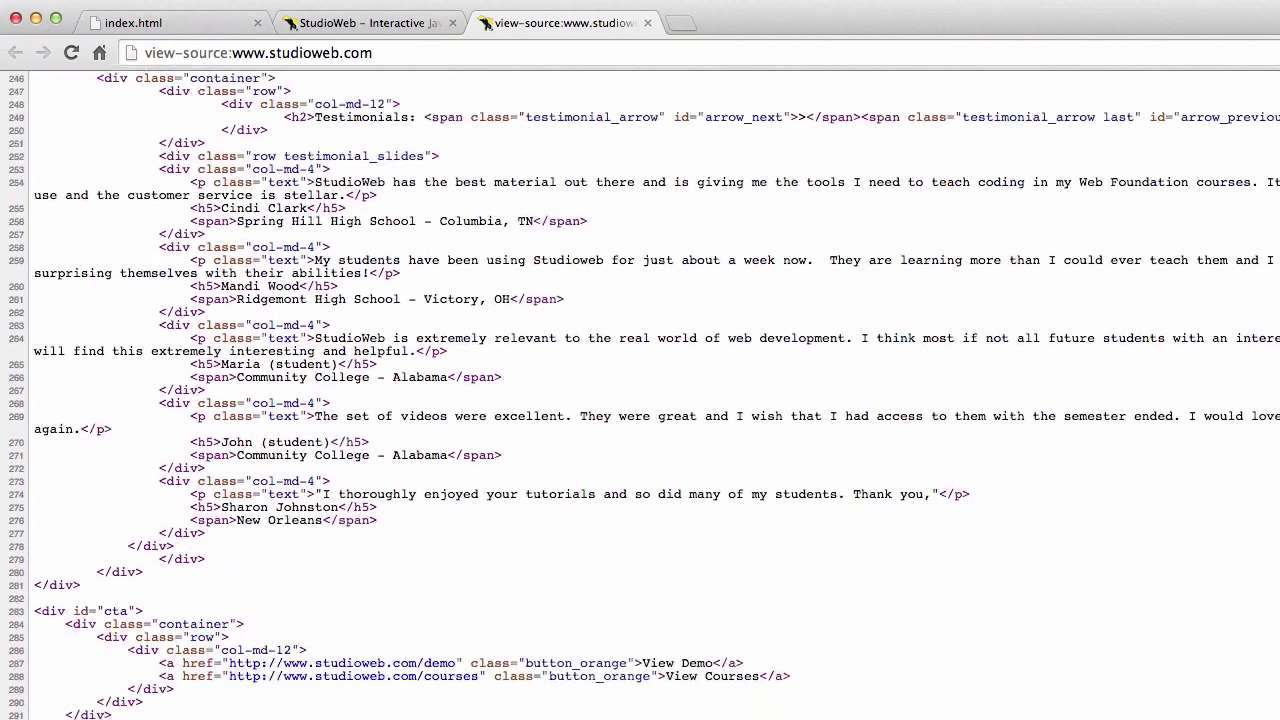
scroll(640, 400, down, 5)
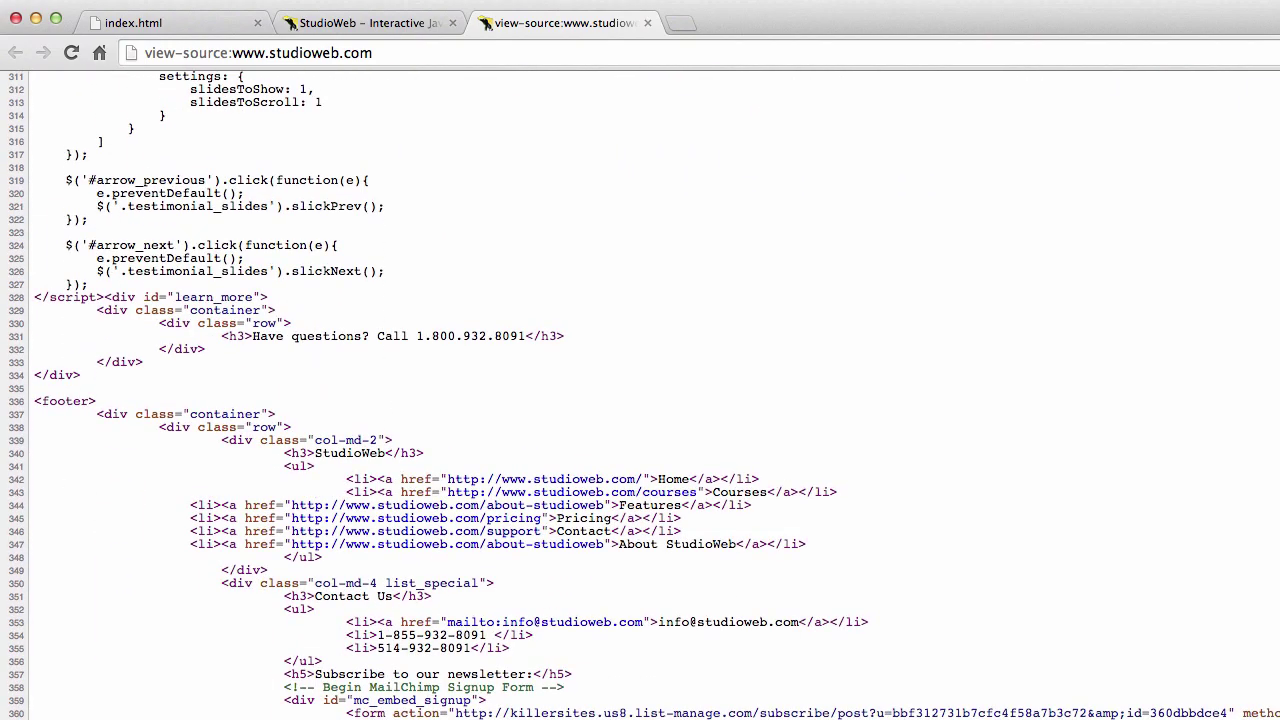
scroll(640, 400, up, 20)
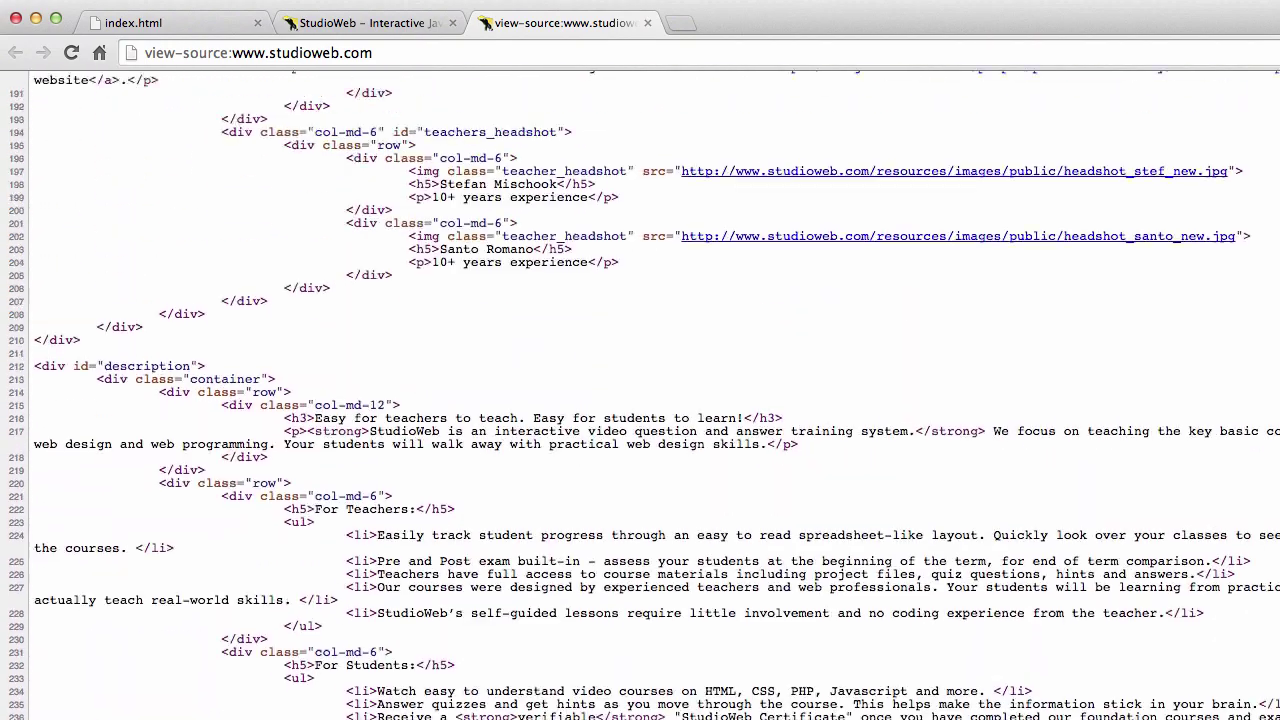
scroll(640, 400, up, 9)
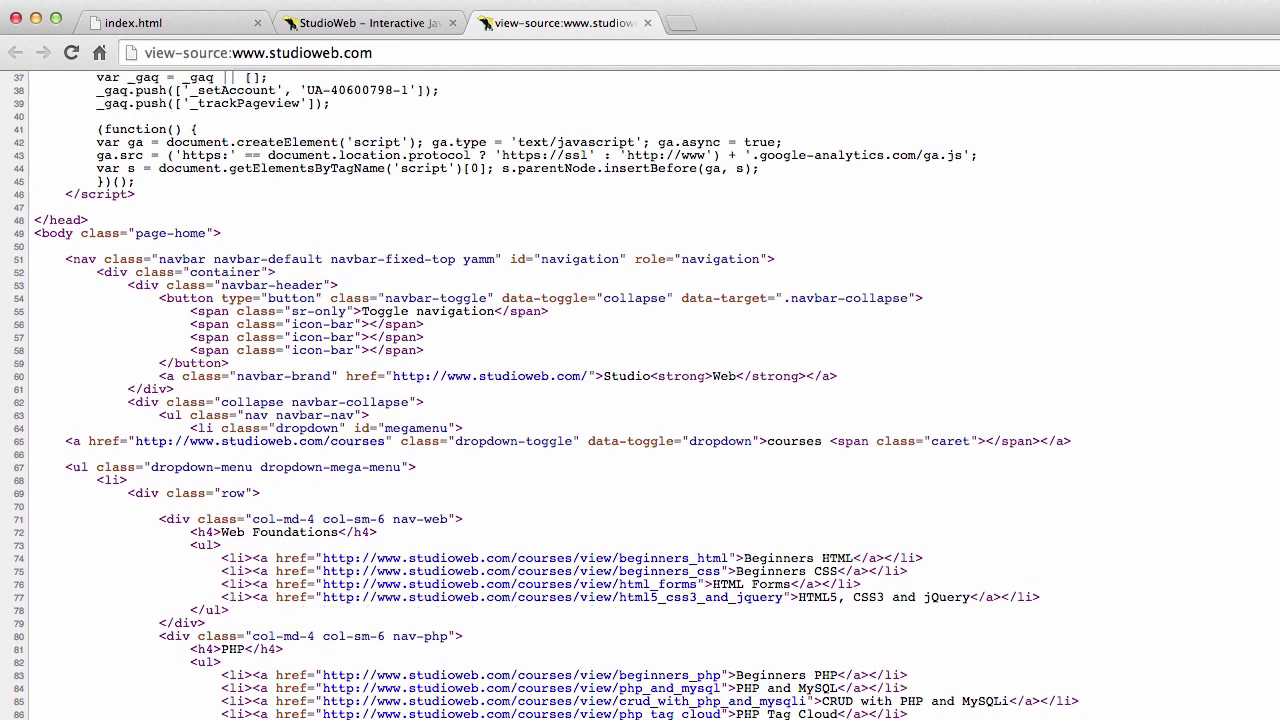
scroll(640, 400, up, 1)
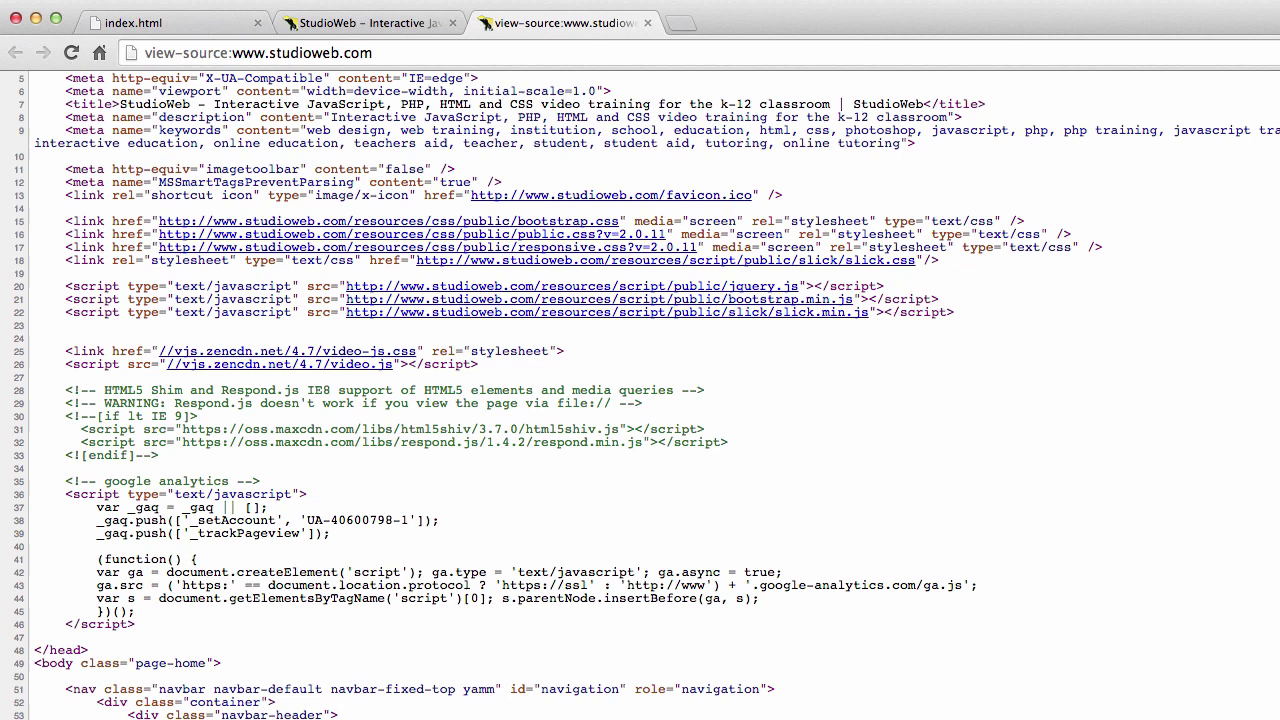
scroll(640, 400, up, 1)
scroll(640, 400, down, 8)
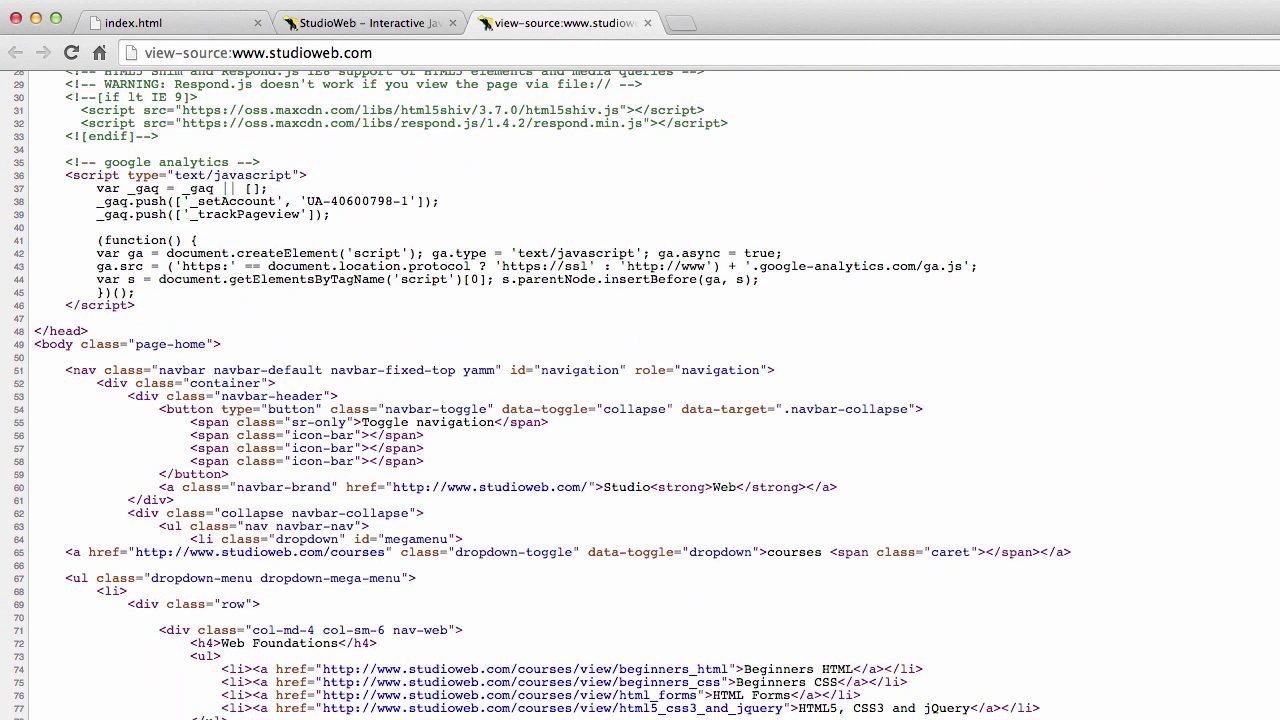
scroll(640, 400, down, 15)
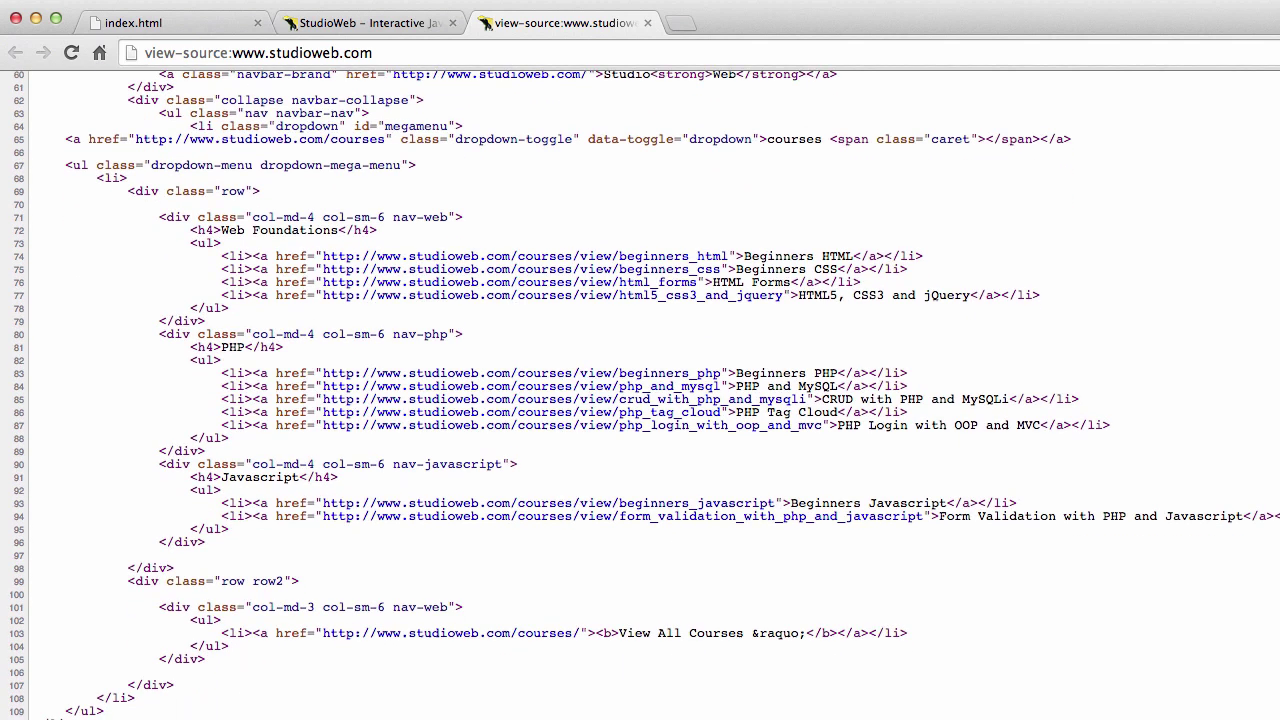
scroll(640, 400, down, 20)
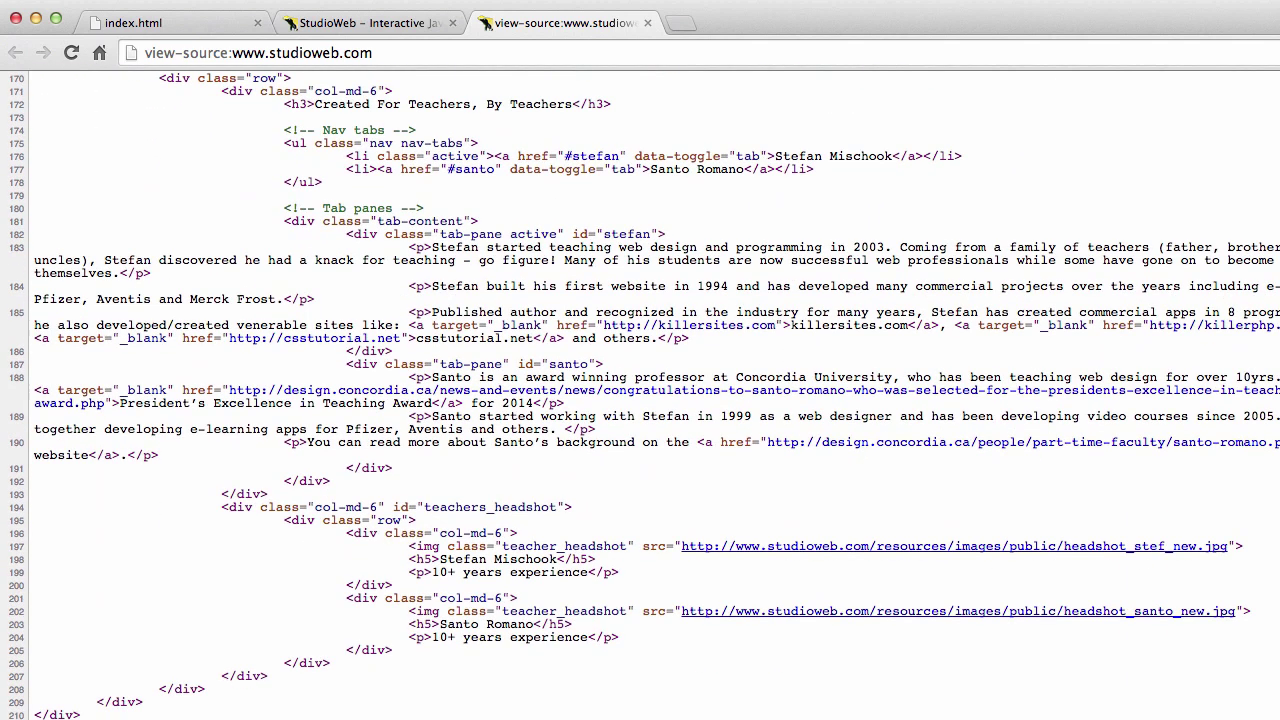
scroll(640, 400, up, 20)
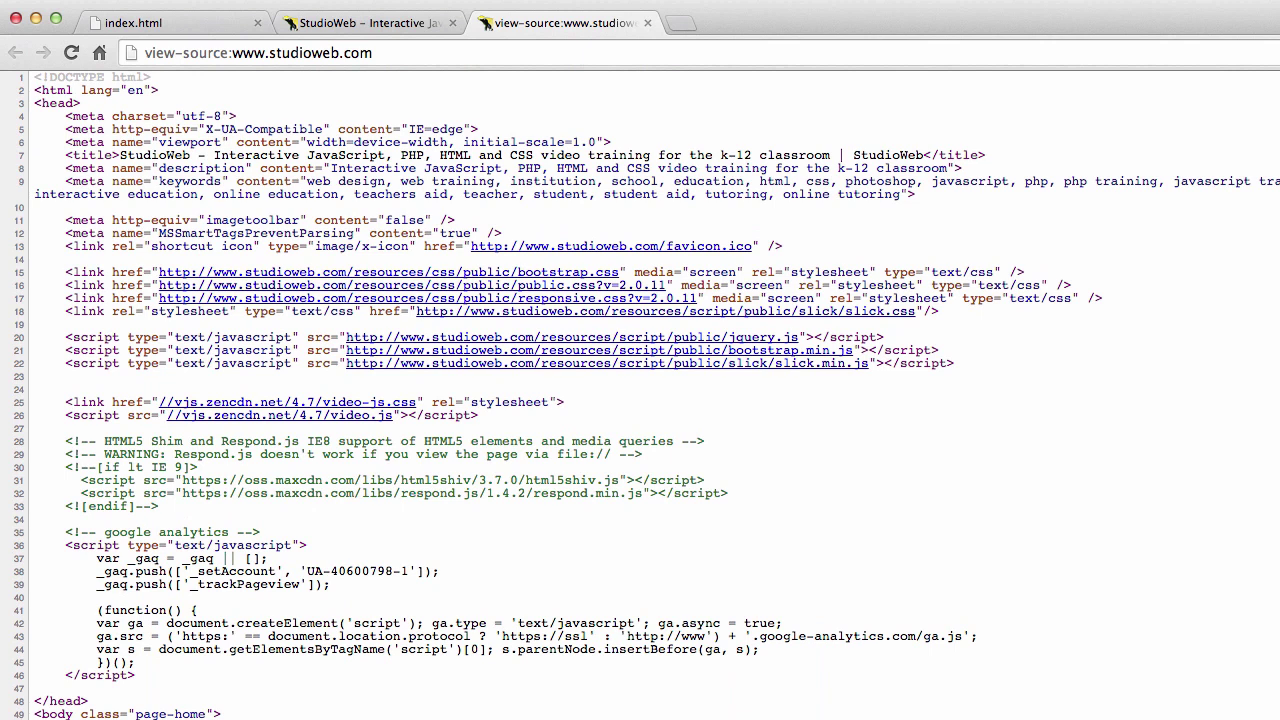
Zoom the source to about 300%, highlight 'html' in the line-1 DOCTYPE, then scroll to the head.
key(super+plus)
key(super+plus)
key(super+plus)
key(super+plus)
key(super+plus)
key(super+plus)
key(super+plus)
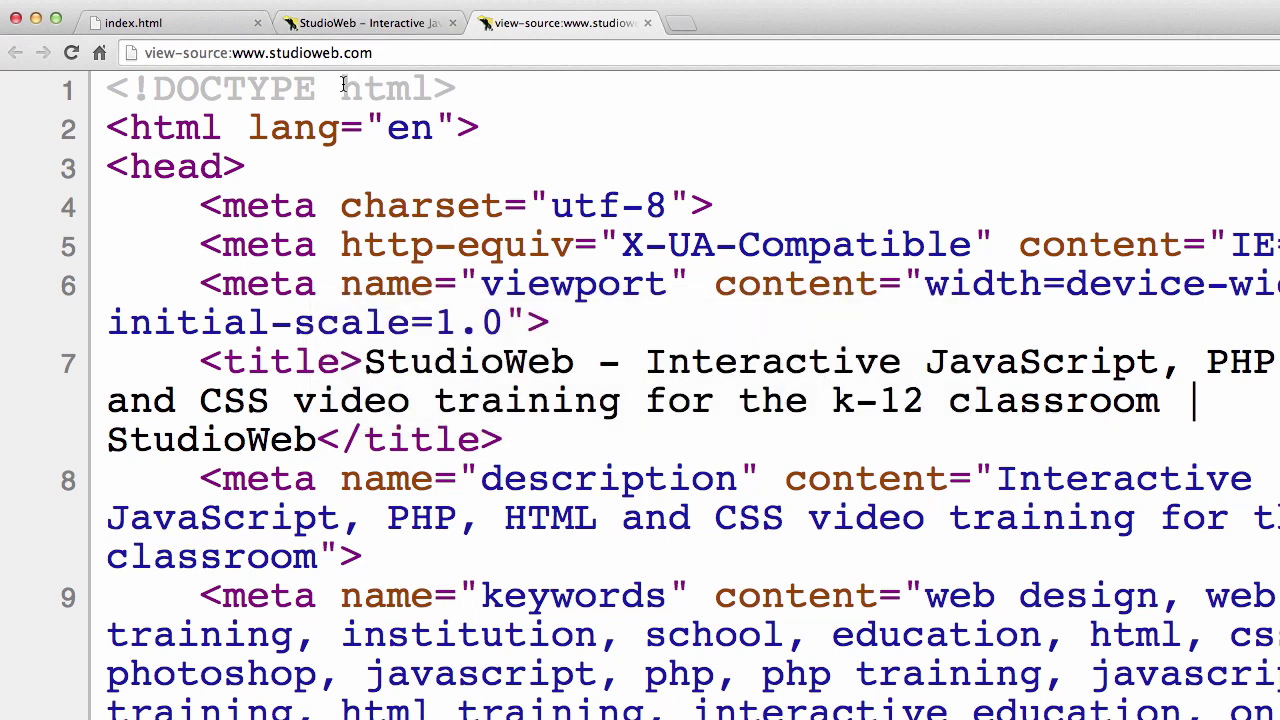
drag(343, 85, 428, 85)
click(505, 113)
scroll(104, 300, down, 15)
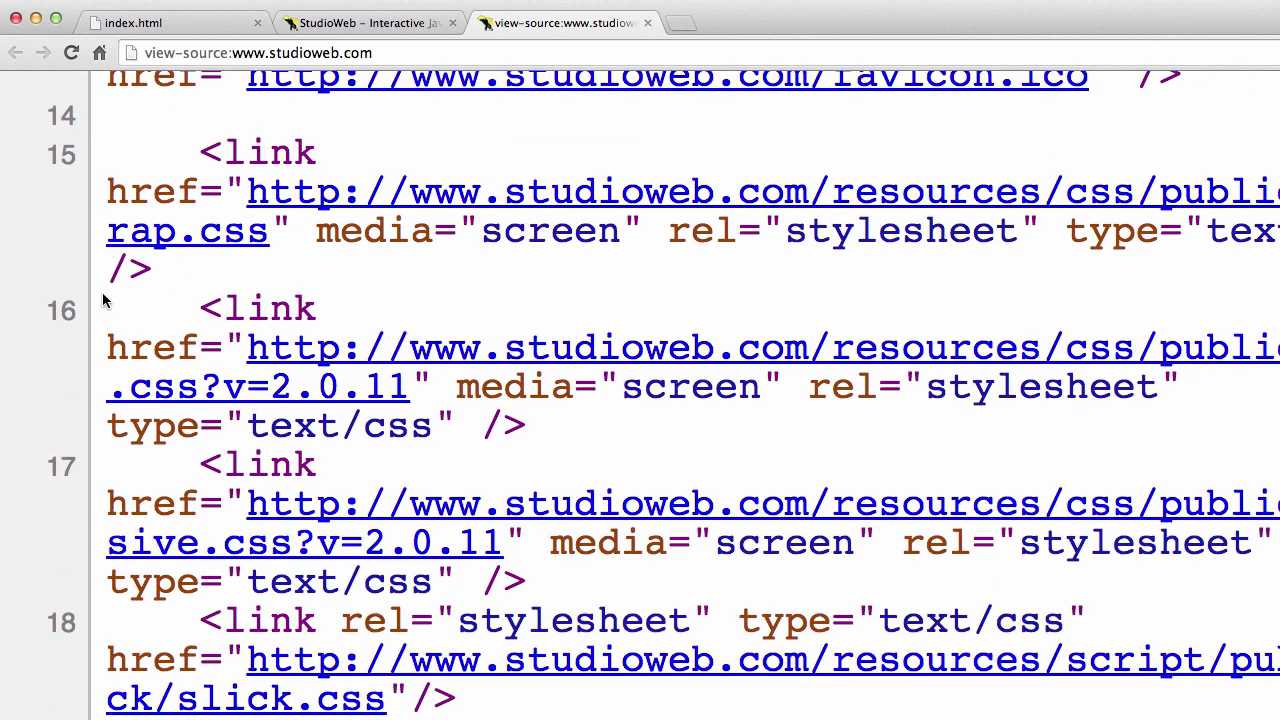
scroll(104, 300, down, 5)
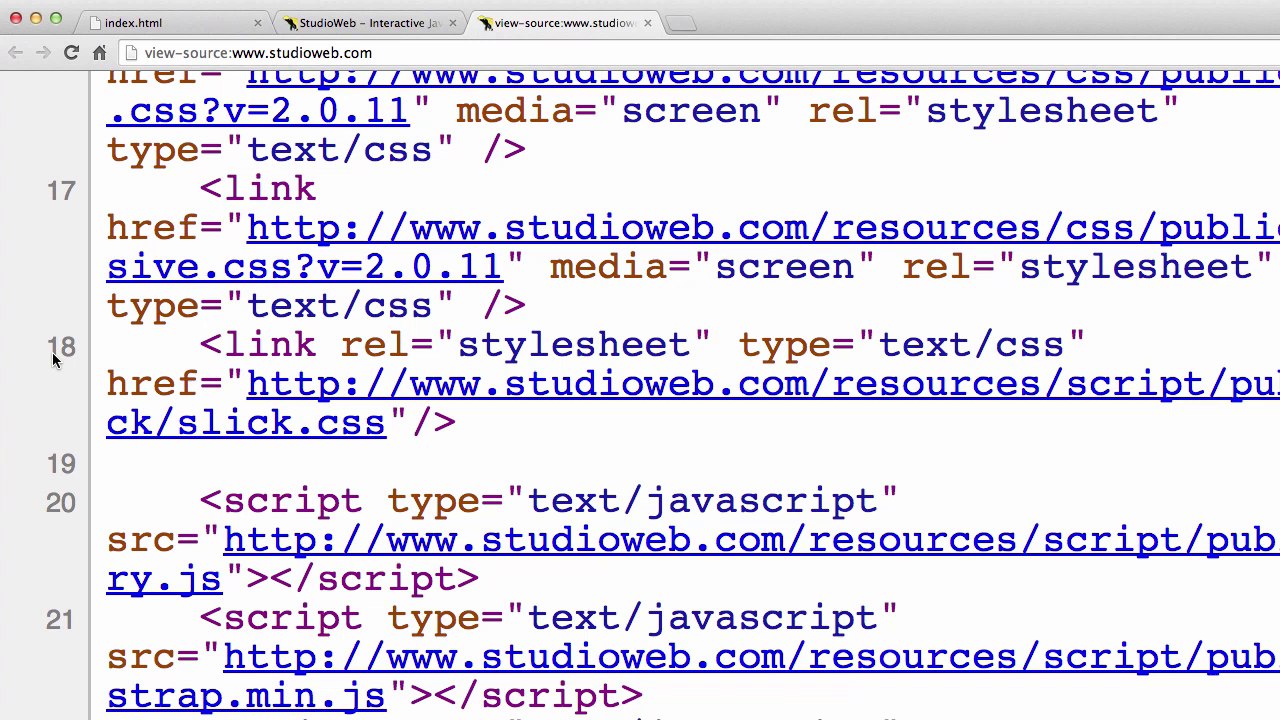
drag(100, 467, 100, 715)
click(100, 715)
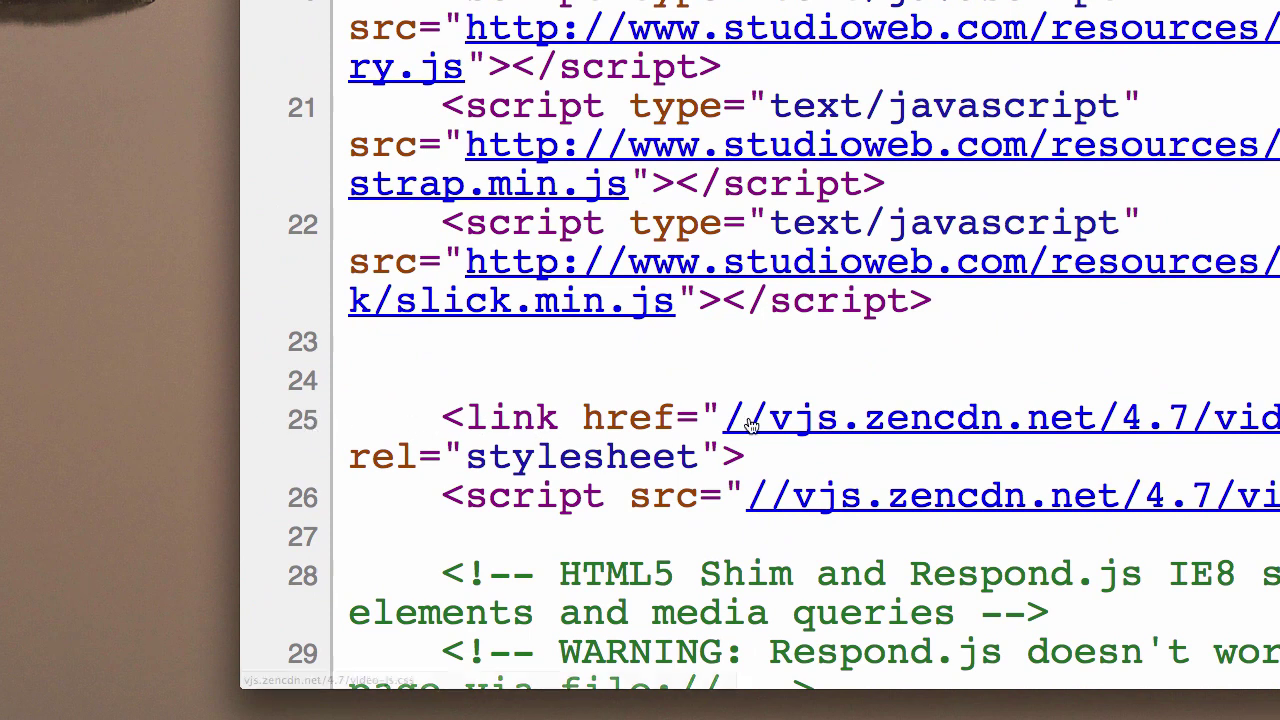
scroll(571, 414, up, 5)
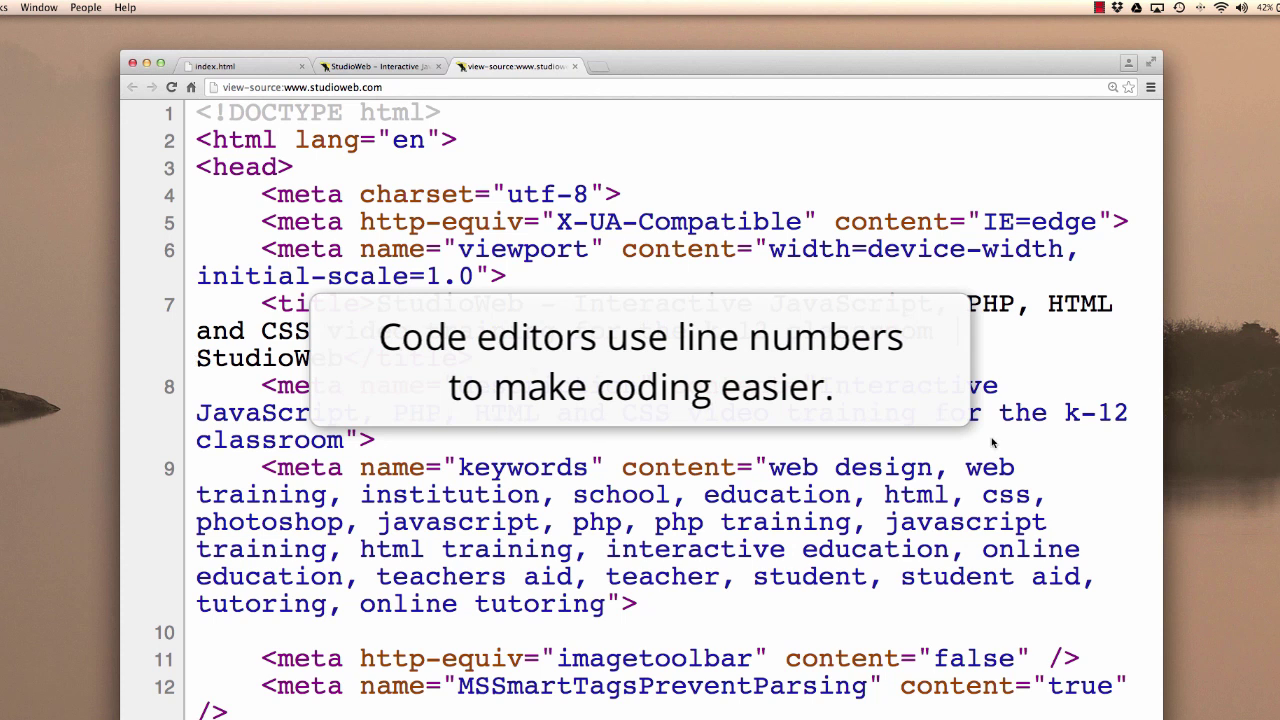
Reset the source zoom to normal size and highlight the body tag on line 49.
key(super+0)
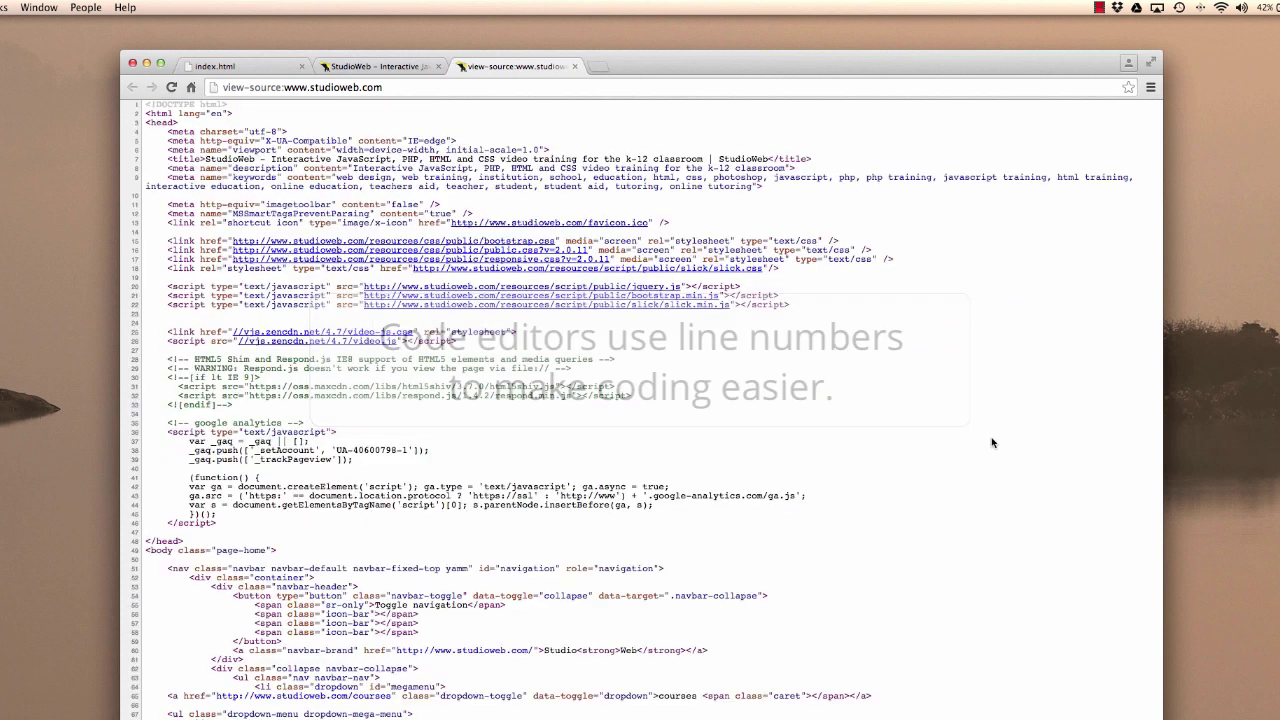
scroll(926, 478, down, 10)
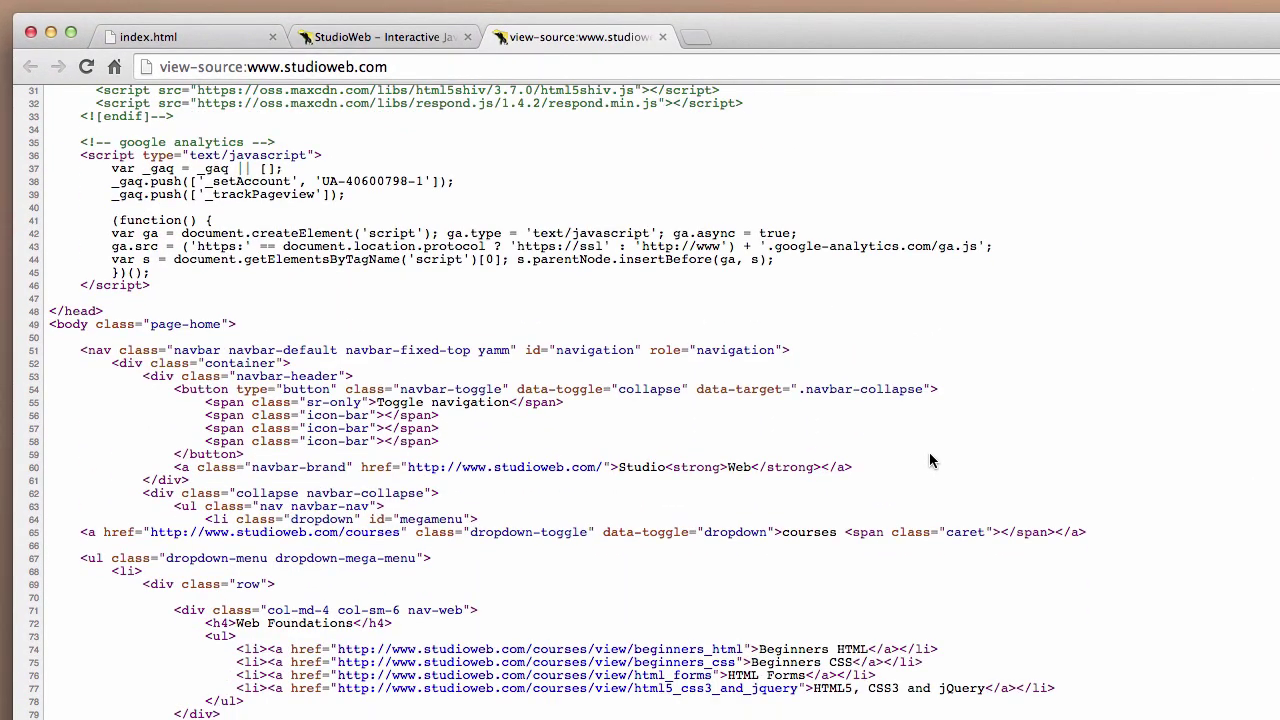
triple_click(50, 326)
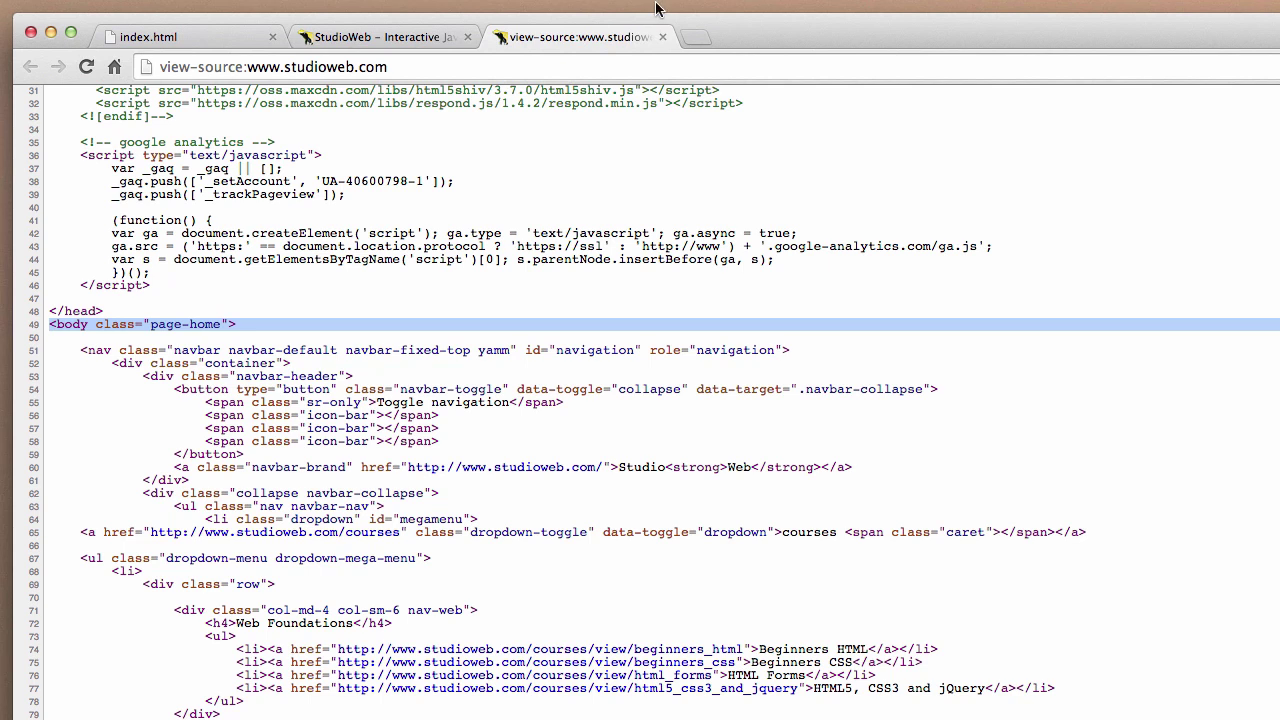
Close the view-source tab to go back to the StudioWeb homepage.
click(662, 37)
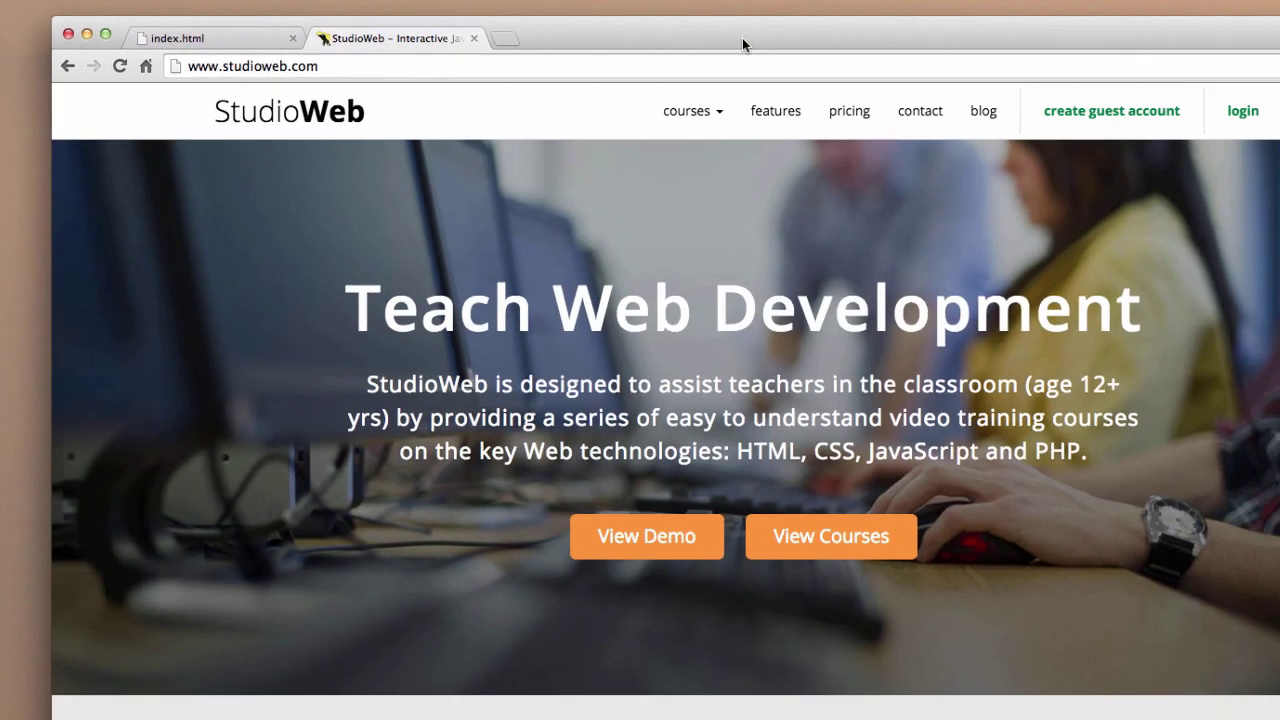